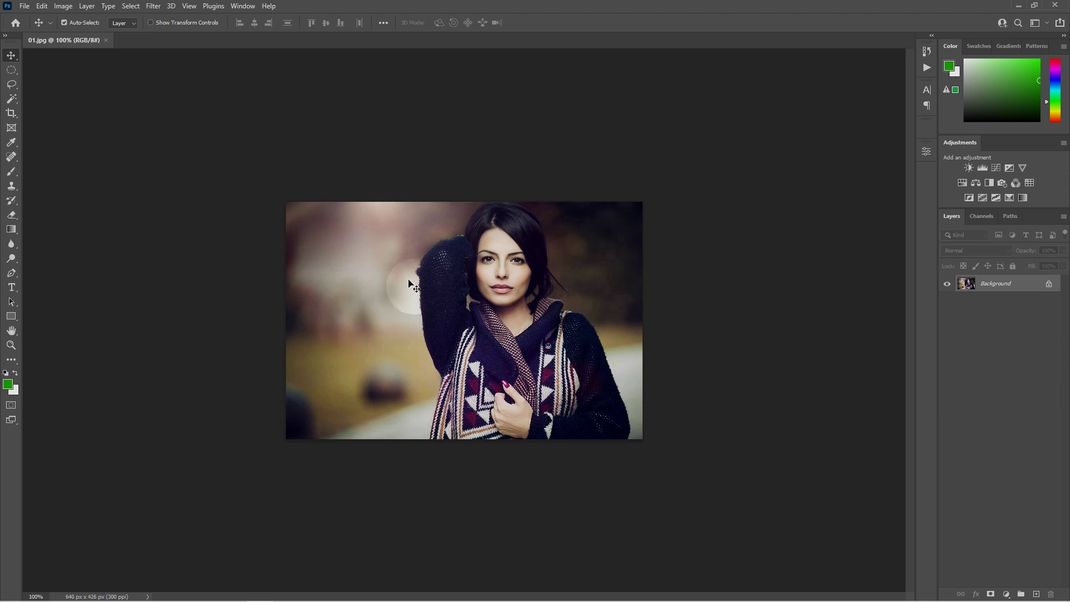
Step: Choose Filter > Neural Filters to load the filter workspace on the portrait
{"action": "left_click", "coordinate": [155, 7]}
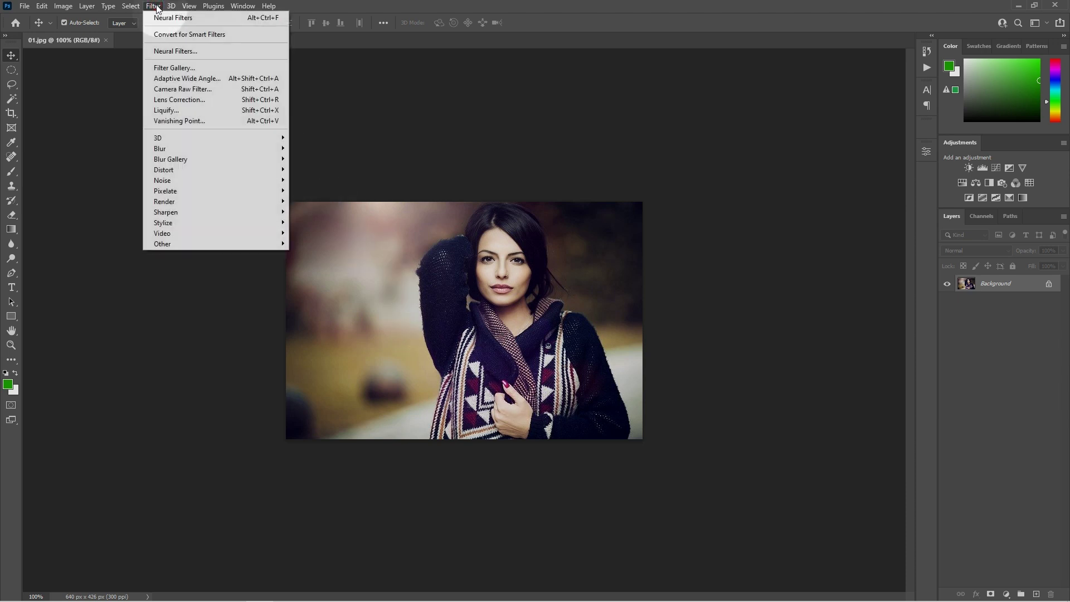
{"action": "left_click", "coordinate": [201, 54]}
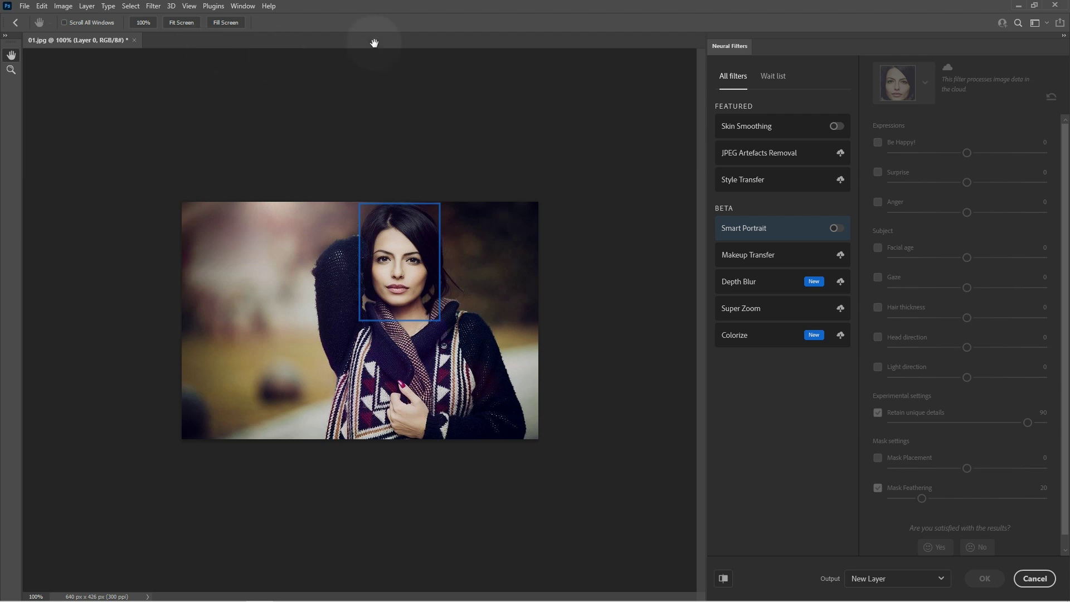
Step: Enable Skin Smoothing with Smoothness at +50 and Blur at 100
{"action": "left_click", "coordinate": [779, 126]}
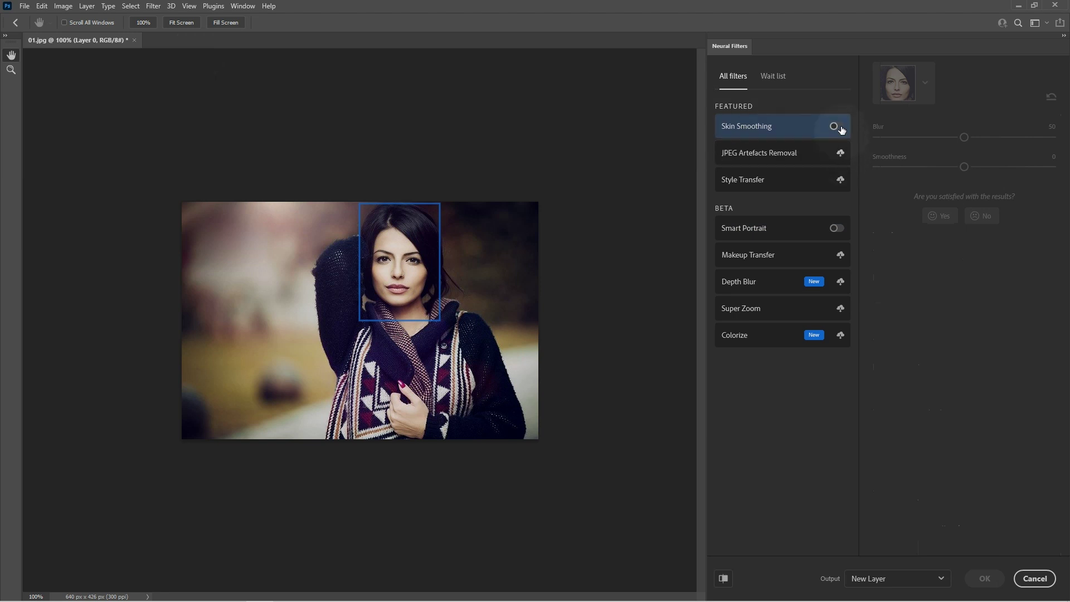
{"action": "left_click", "coordinate": [835, 127]}
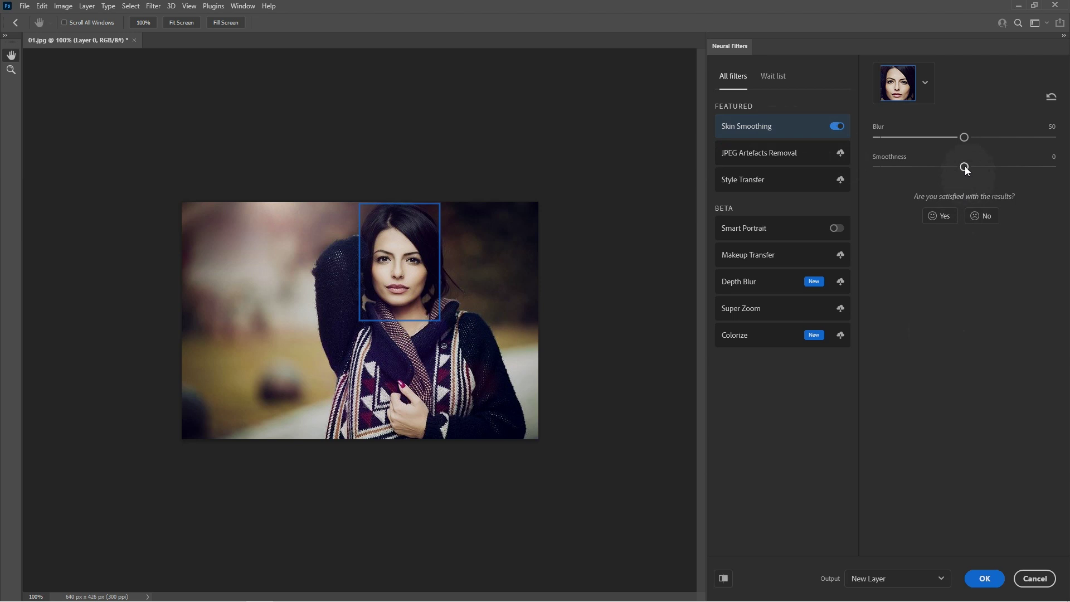
{"action": "left_click_drag", "start_coordinate": [966, 171], "coordinate": [1052, 167]}
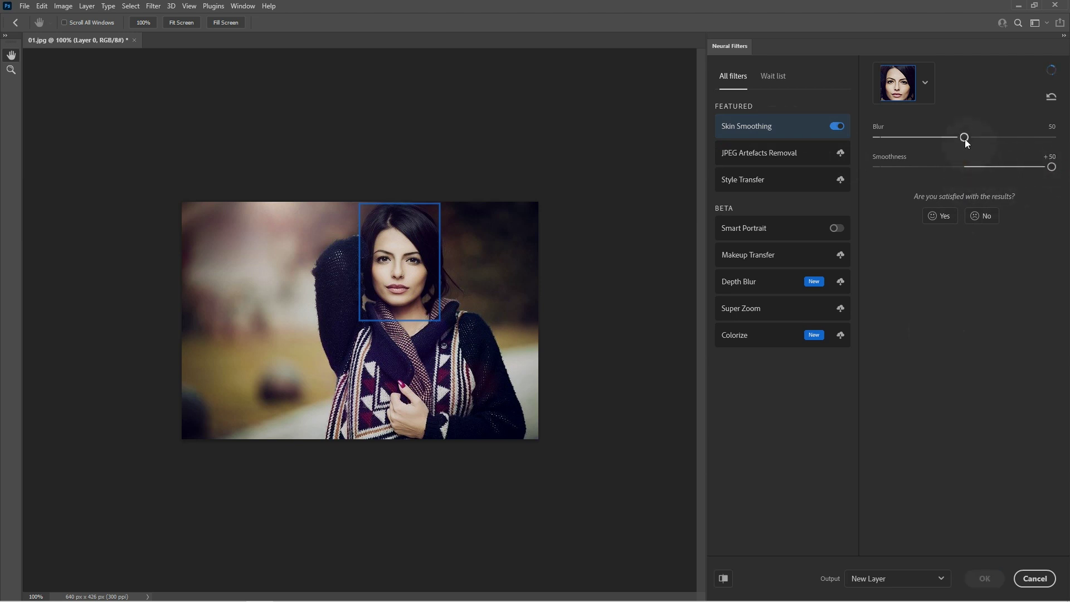
{"action": "left_click_drag", "start_coordinate": [965, 138], "coordinate": [1053, 138]}
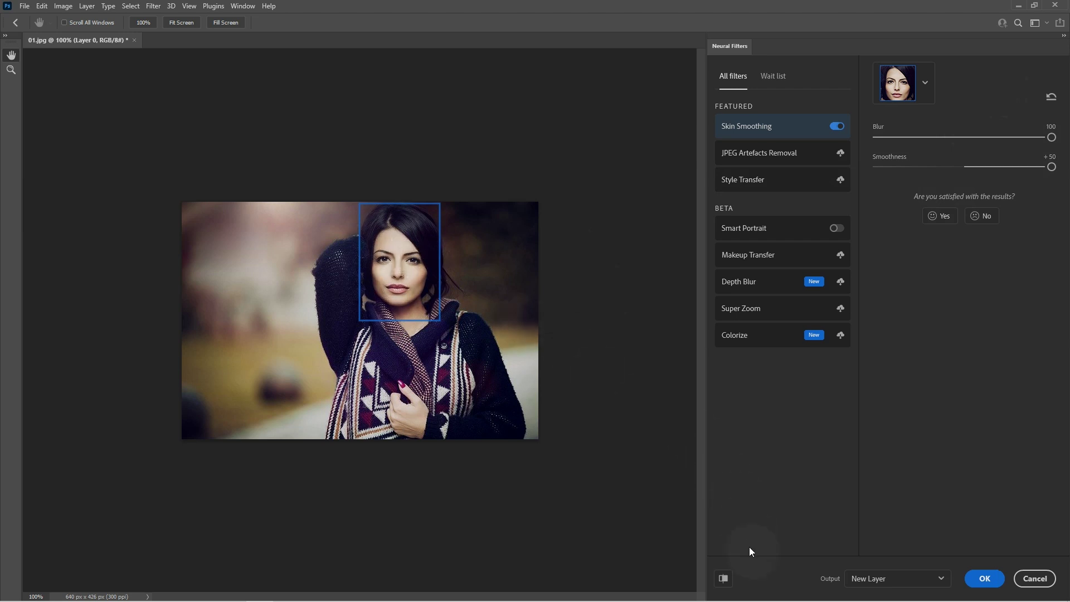
Step: Toggle Preview changes repeatedly to compare the smoothed face with the original
{"action": "left_click", "coordinate": [722, 579]}
{"action": "left_click", "coordinate": [722, 579]}
{"action": "left_click", "coordinate": [722, 579]}
{"action": "left_click", "coordinate": [721, 579]}
{"action": "left_click", "coordinate": [721, 579]}
{"action": "left_click", "coordinate": [721, 579]}
Step: Switch on Smart Portrait and set Be Happy! to +50
{"action": "left_click", "coordinate": [749, 231]}
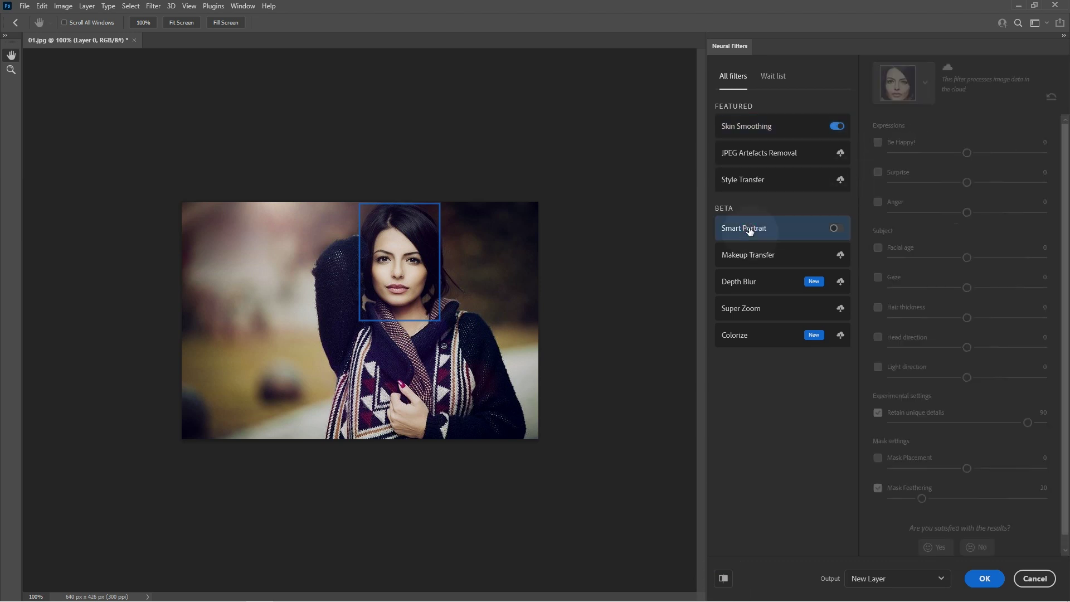
{"action": "left_click", "coordinate": [836, 229]}
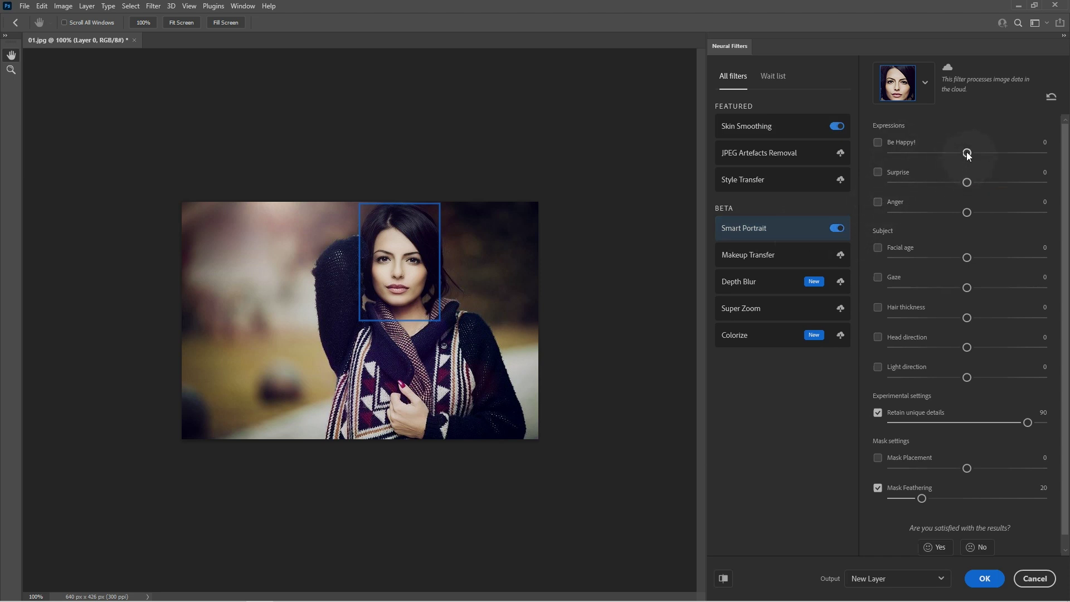
{"action": "left_click_drag", "start_coordinate": [1017, 154], "coordinate": [1042, 152]}
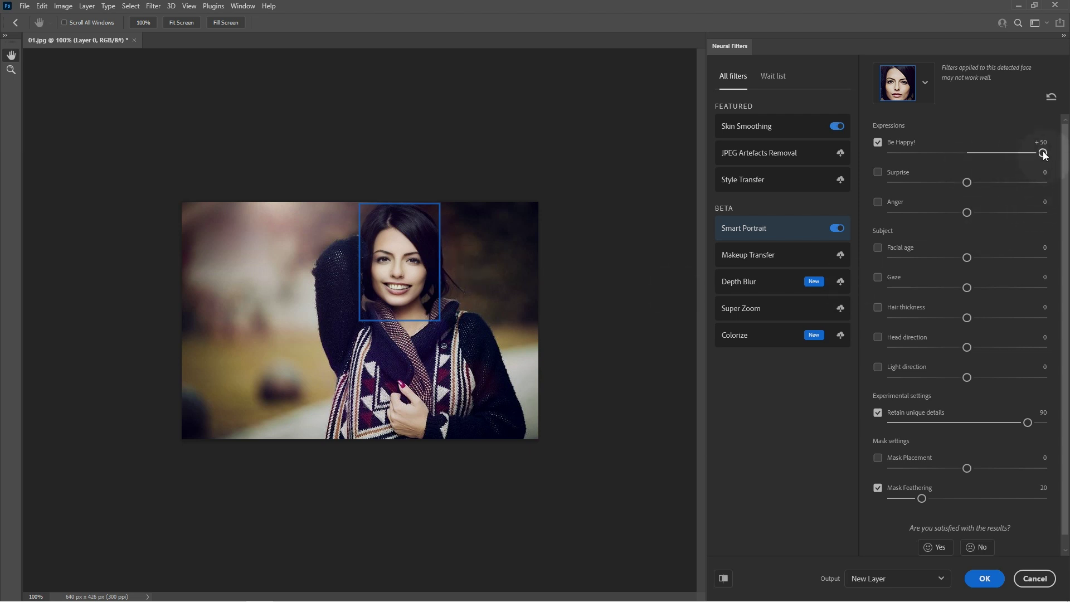
Step: Try Be Happy! at about -49, compare before and after, then return it to about +1
{"action": "left_click_drag", "start_coordinate": [1043, 153], "coordinate": [970, 153]}
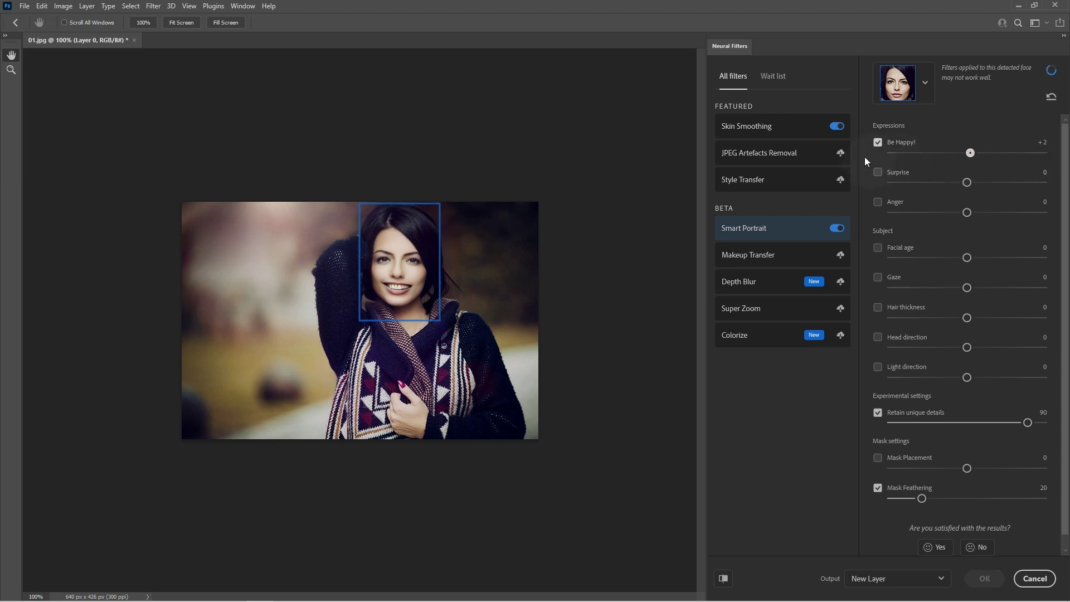
{"action": "left_click", "coordinate": [889, 153]}
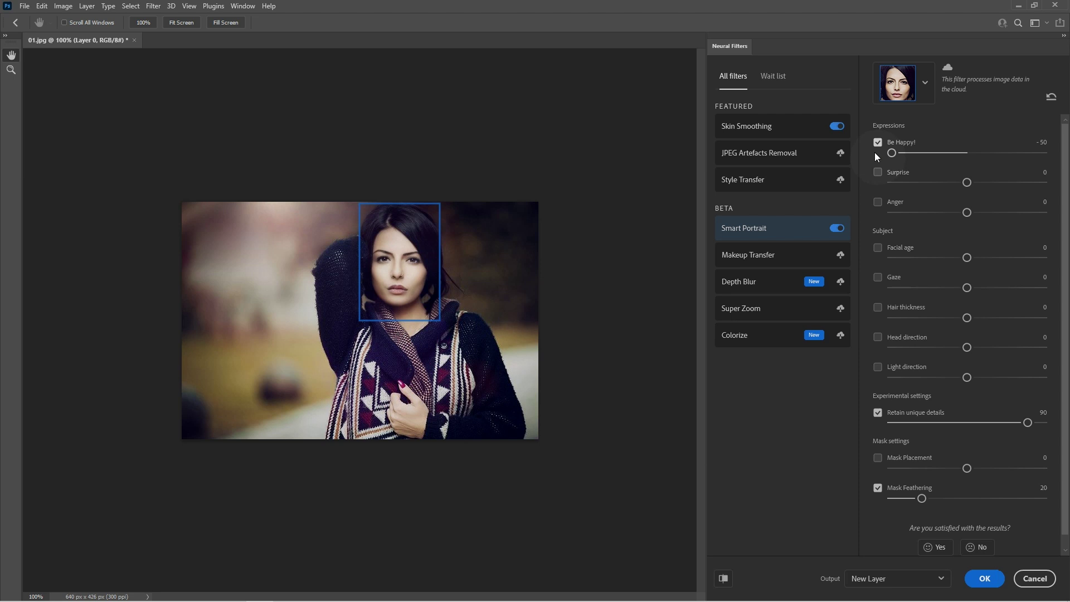
{"action": "left_click", "coordinate": [725, 579]}
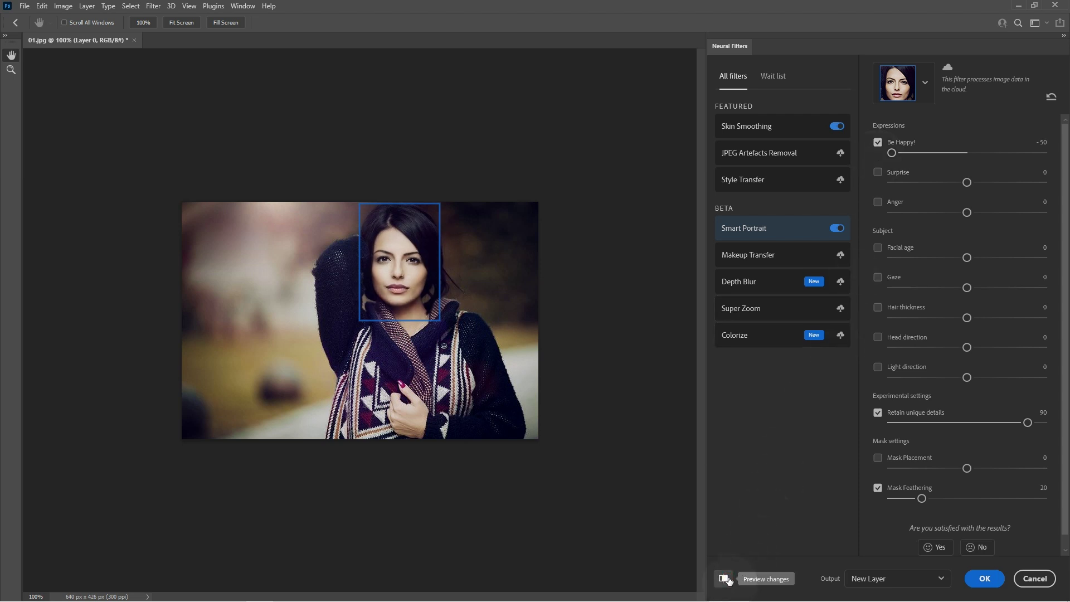
{"action": "left_click", "coordinate": [726, 578]}
{"action": "left_click", "coordinate": [726, 578]}
{"action": "left_click", "coordinate": [726, 578]}
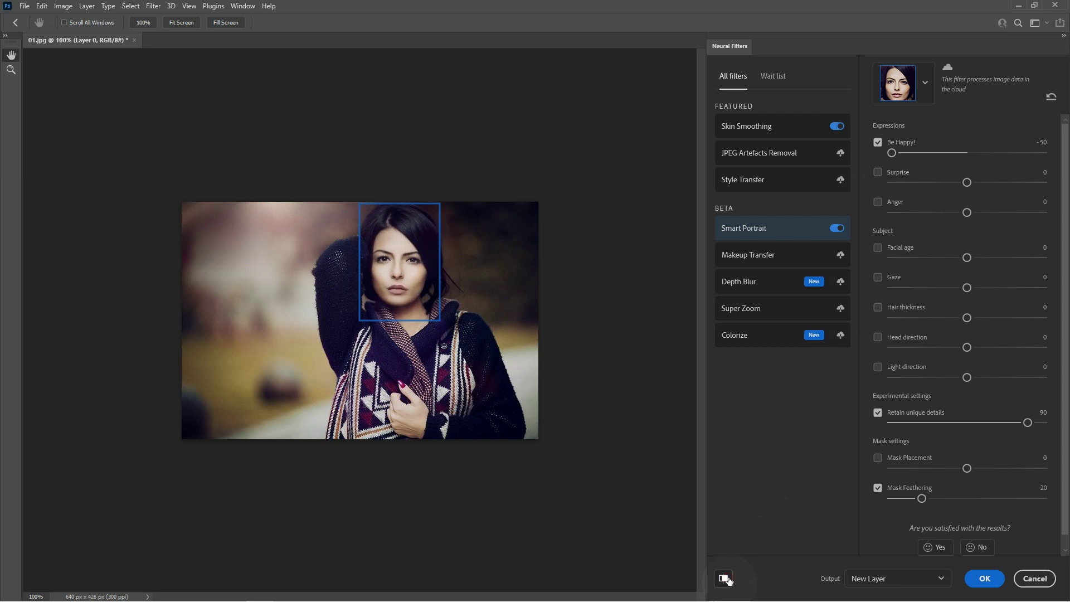
{"action": "left_click", "coordinate": [727, 578]}
{"action": "left_click", "coordinate": [727, 579]}
{"action": "left_click_drag", "start_coordinate": [892, 154], "coordinate": [905, 156]}
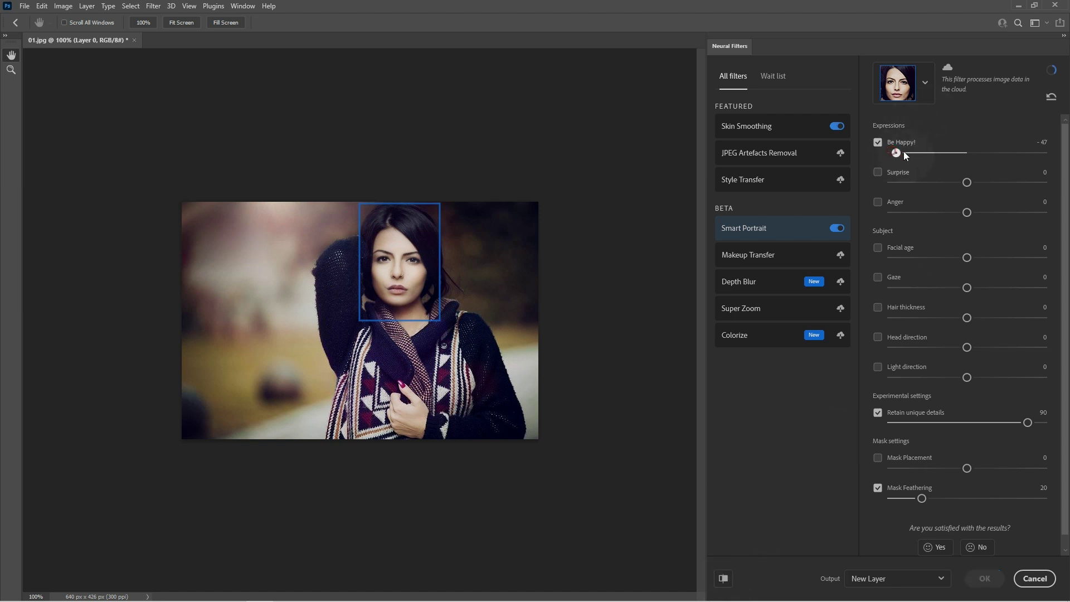
{"action": "left_click", "coordinate": [969, 152]}
Step: Test Surprise at +50 then reset it to 0, and set Anger to +50 then uncheck it
{"action": "left_click_drag", "start_coordinate": [968, 183], "coordinate": [1049, 186]}
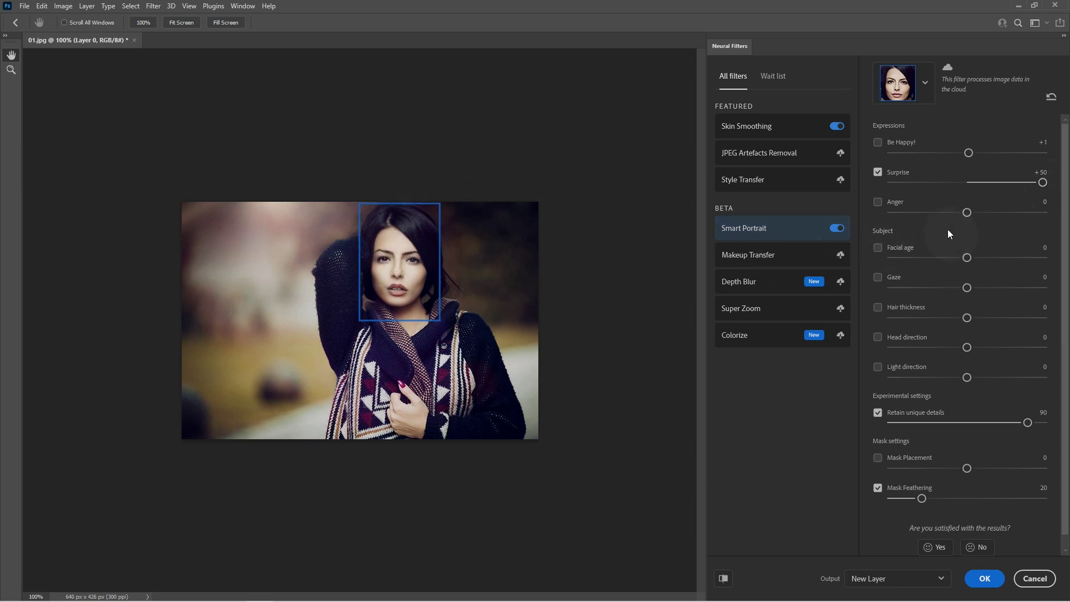
{"action": "left_click_drag", "start_coordinate": [1041, 182], "coordinate": [1024, 179]}
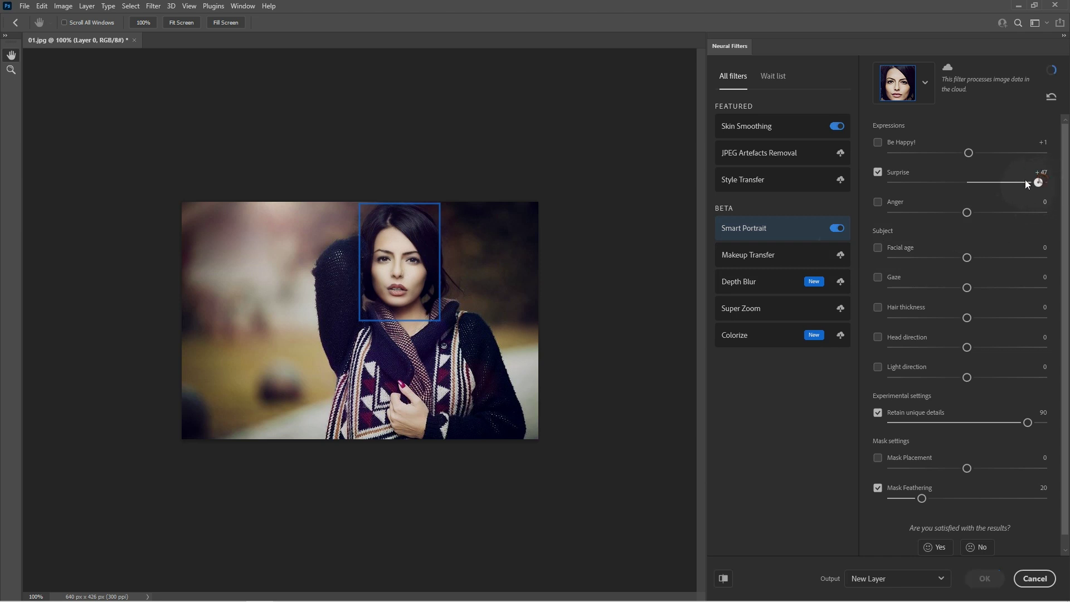
{"action": "left_click", "coordinate": [967, 182]}
{"action": "left_click_drag", "start_coordinate": [967, 212], "coordinate": [1057, 219]}
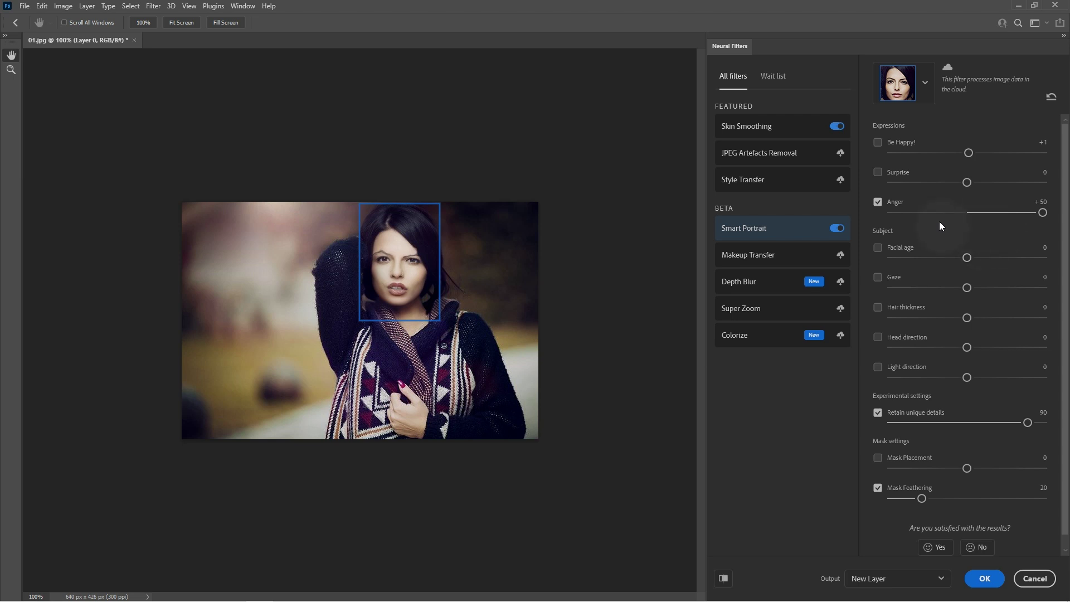
{"action": "left_click", "coordinate": [878, 202]}
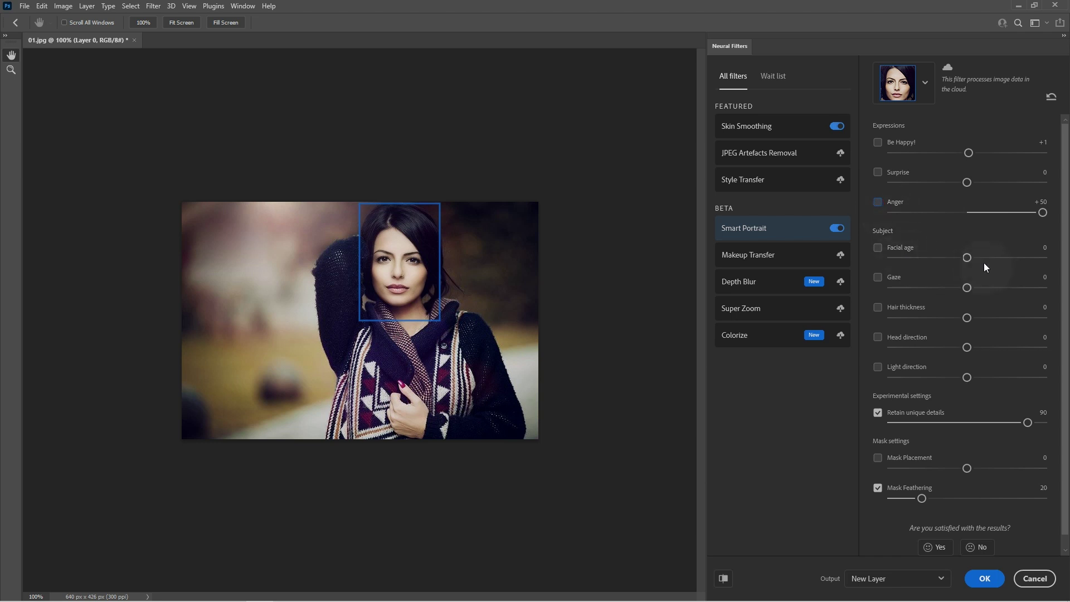
Step: Test Facial age at +50, then set it to -50 for a younger face
{"action": "left_click_drag", "start_coordinate": [966, 257], "coordinate": [1003, 257]}
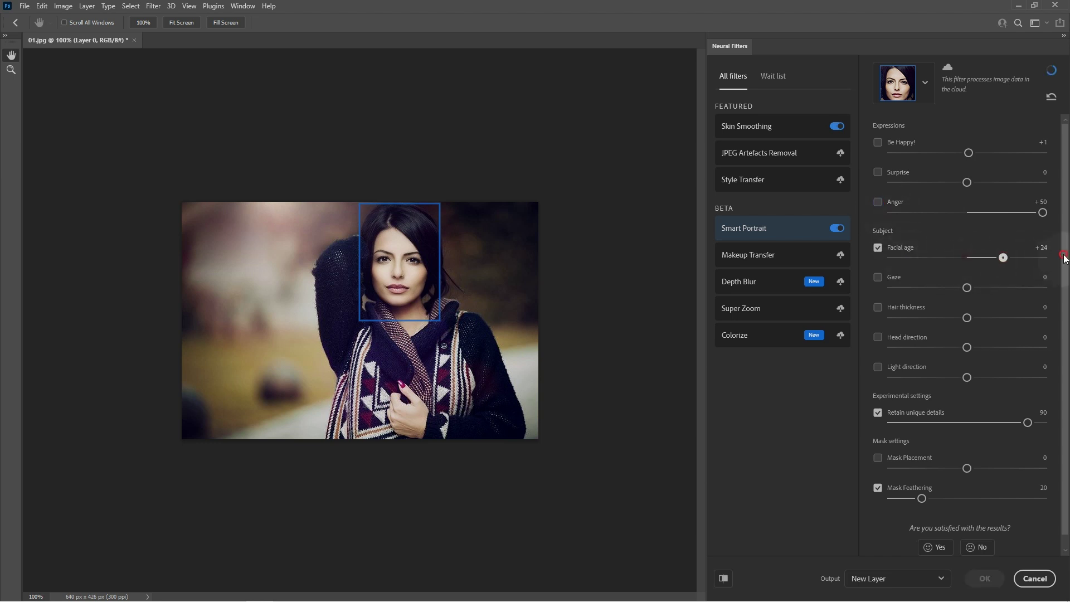
{"action": "left_click", "coordinate": [1045, 258]}
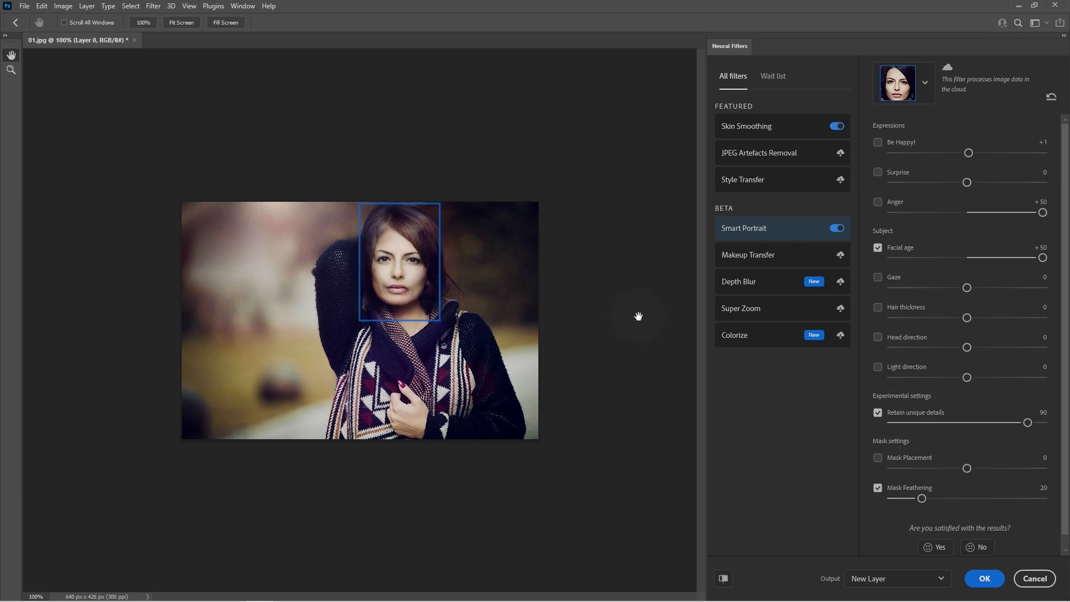
{"action": "left_click_drag", "start_coordinate": [1041, 256], "coordinate": [1037, 257]}
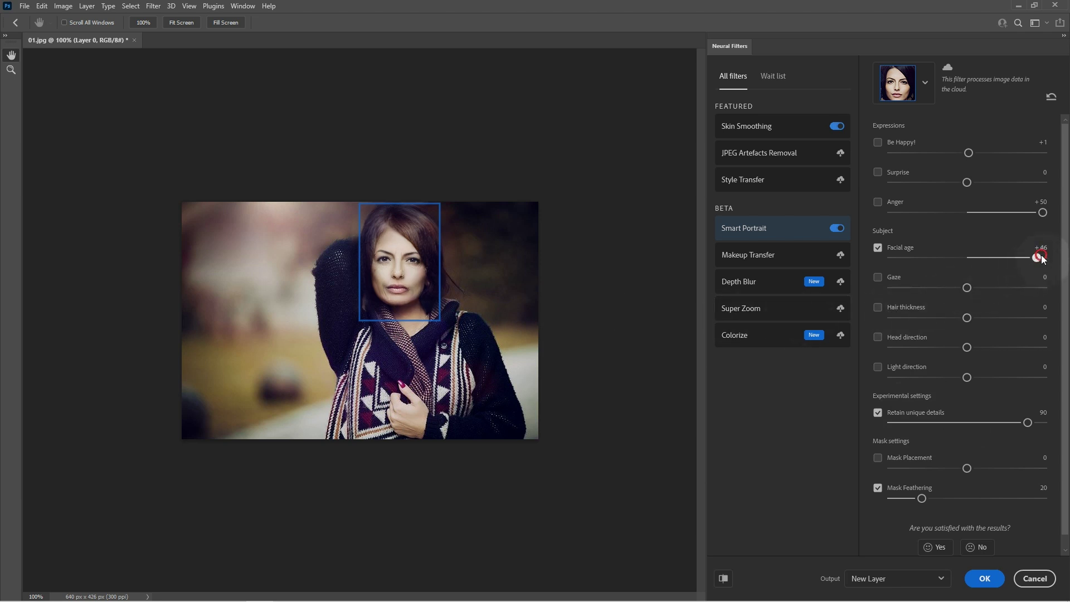
{"action": "left_click", "coordinate": [887, 256]}
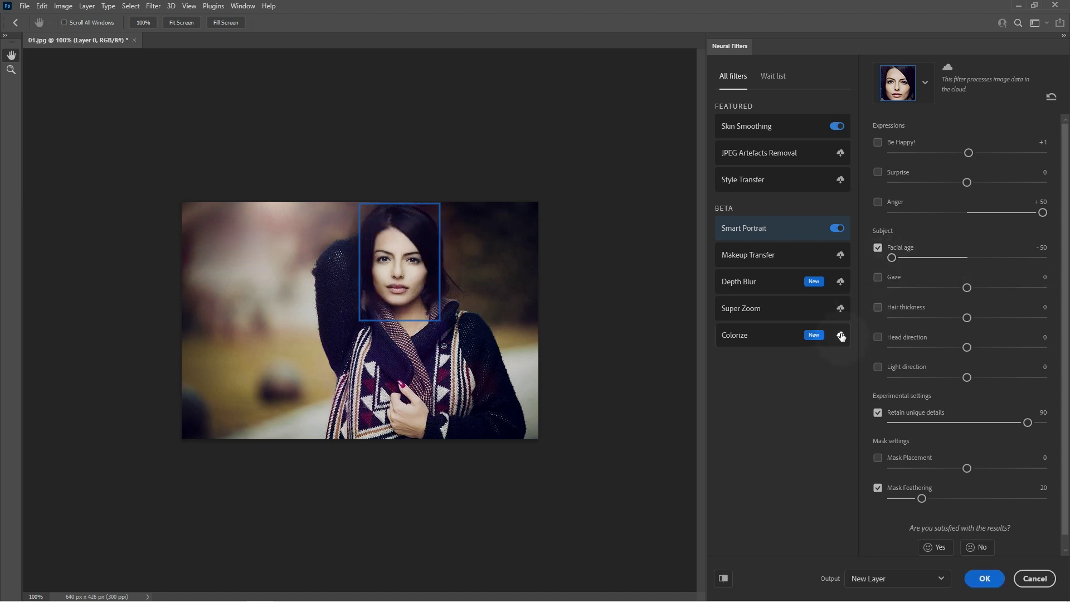
{"action": "left_click", "coordinate": [723, 578]}
{"action": "left_click", "coordinate": [722, 578]}
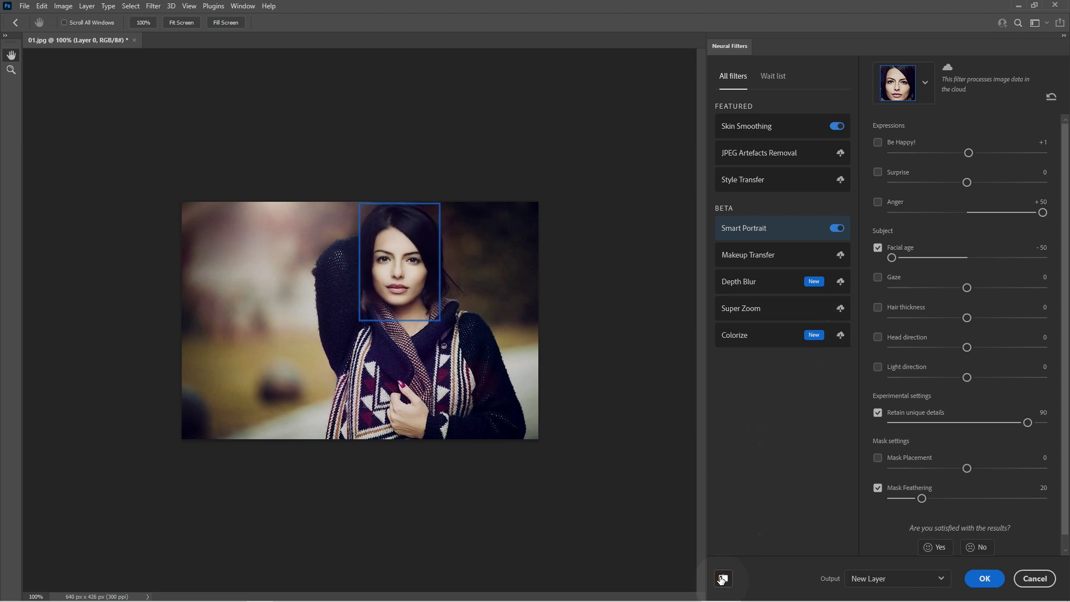
{"action": "left_click", "coordinate": [722, 579]}
{"action": "left_click", "coordinate": [722, 578]}
{"action": "left_click", "coordinate": [722, 578]}
{"action": "left_click", "coordinate": [722, 578]}
{"action": "left_click", "coordinate": [722, 578]}
{"action": "left_click", "coordinate": [722, 579]}
Step: Set Hair thickness to +50 and toggle Preview changes off and on to compare
{"action": "left_click_drag", "start_coordinate": [968, 318], "coordinate": [1042, 318]}
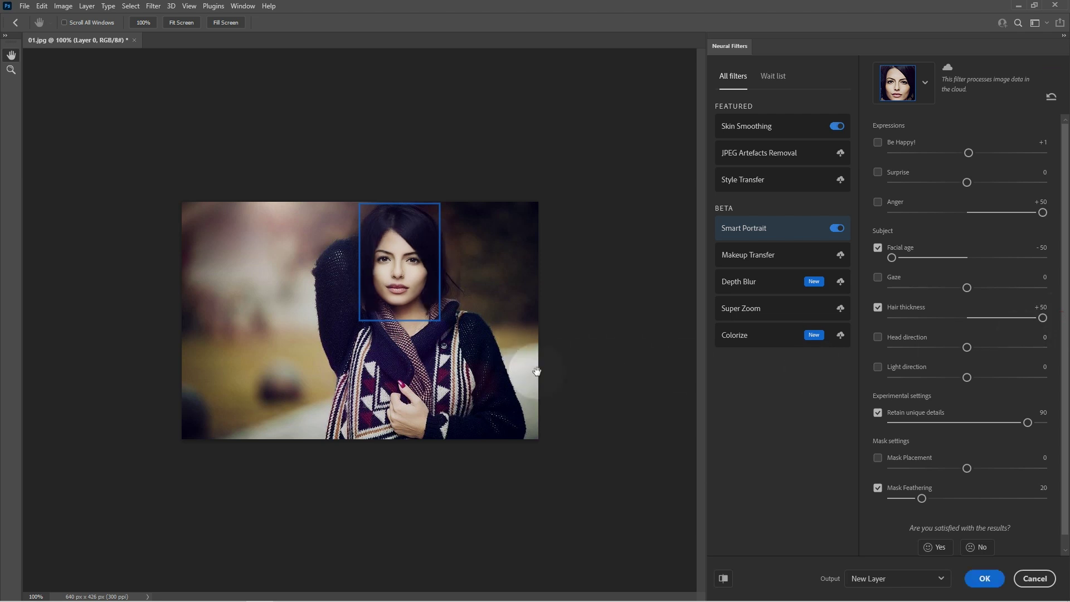
{"action": "left_click", "coordinate": [723, 578]}
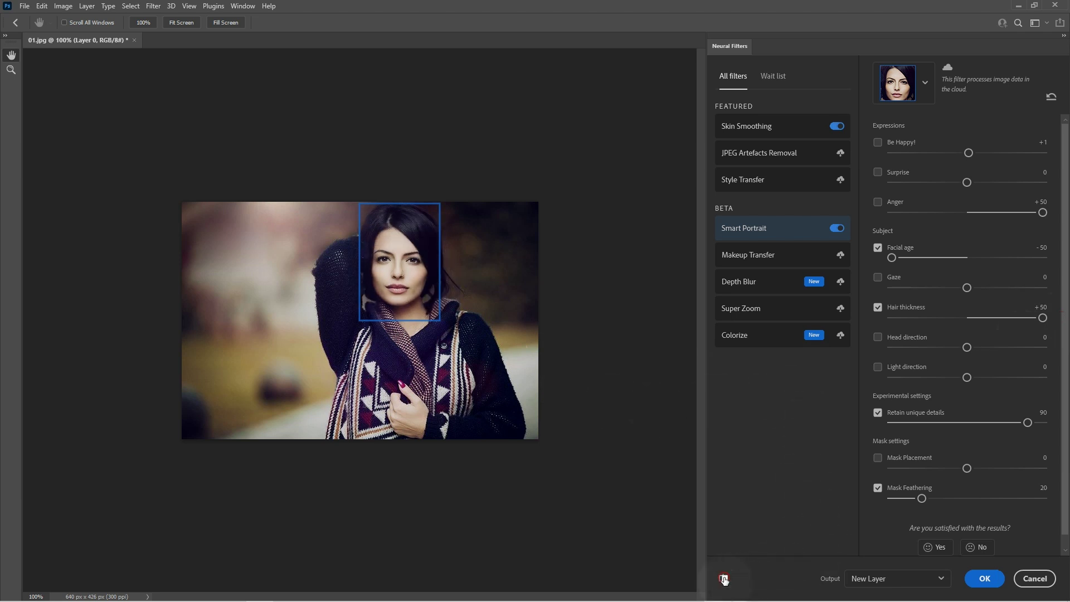
{"action": "left_click", "coordinate": [724, 578]}
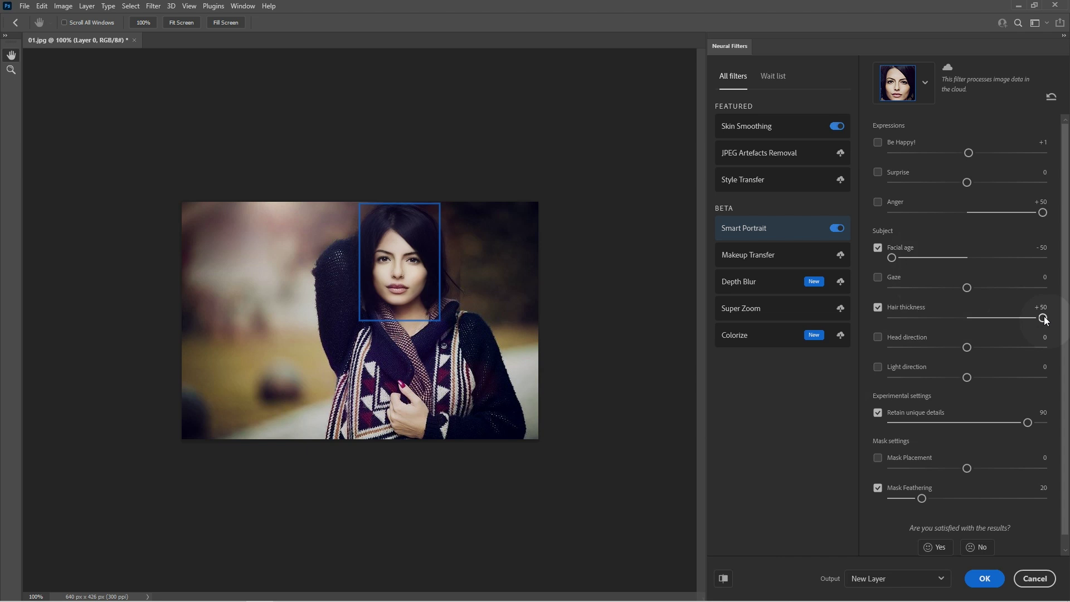
Step: Test Head direction at +49, then set it to -49 to turn her head the other way
{"action": "left_click_drag", "start_coordinate": [967, 347], "coordinate": [964, 347]}
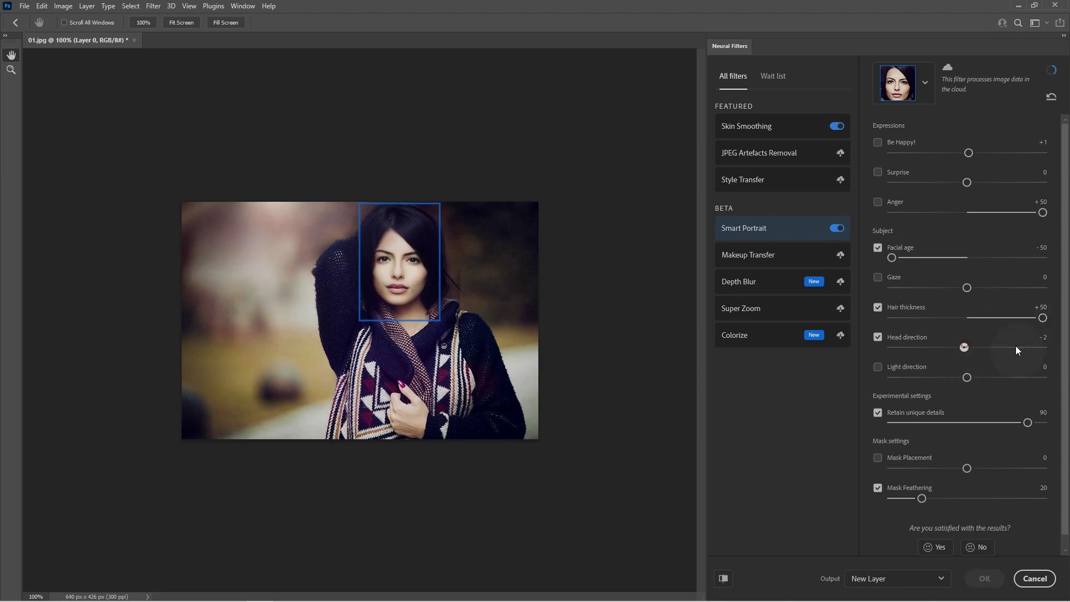
{"action": "left_click", "coordinate": [1045, 347]}
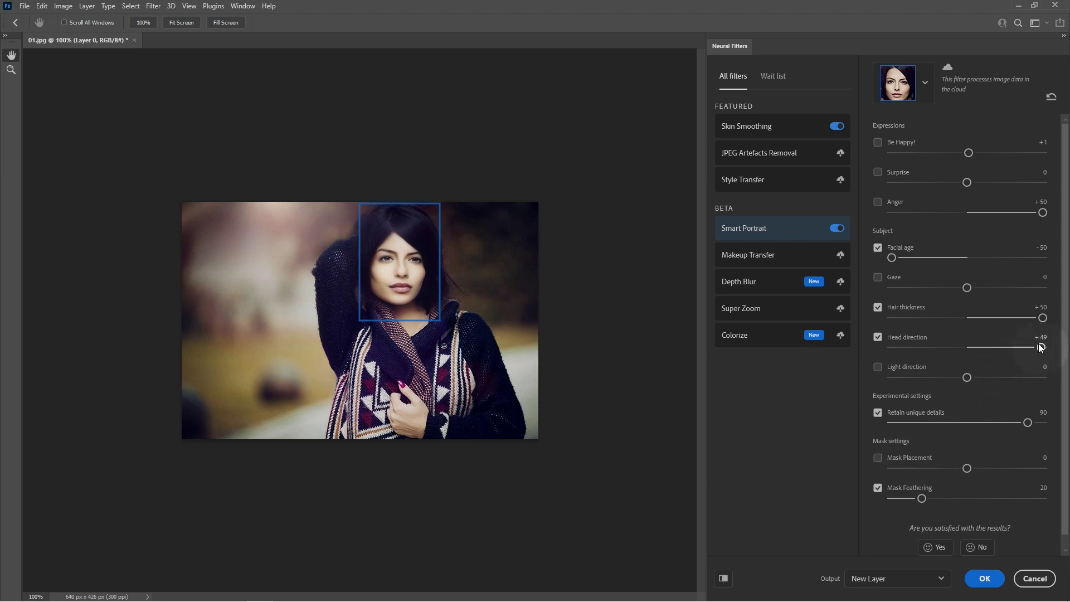
{"action": "left_click_drag", "start_coordinate": [1040, 347], "coordinate": [995, 347]}
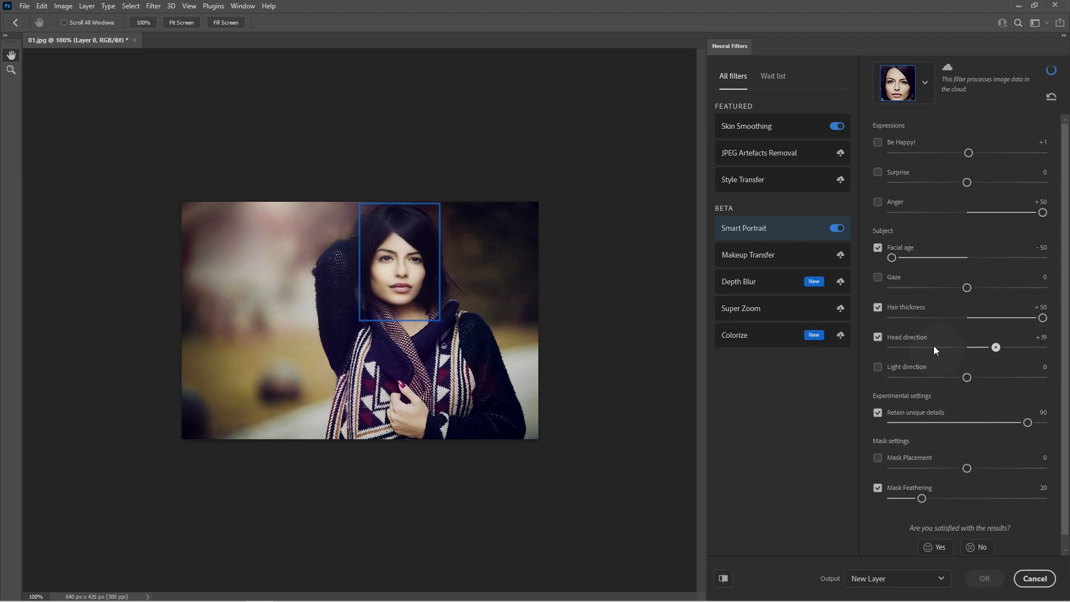
{"action": "left_click", "coordinate": [890, 347]}
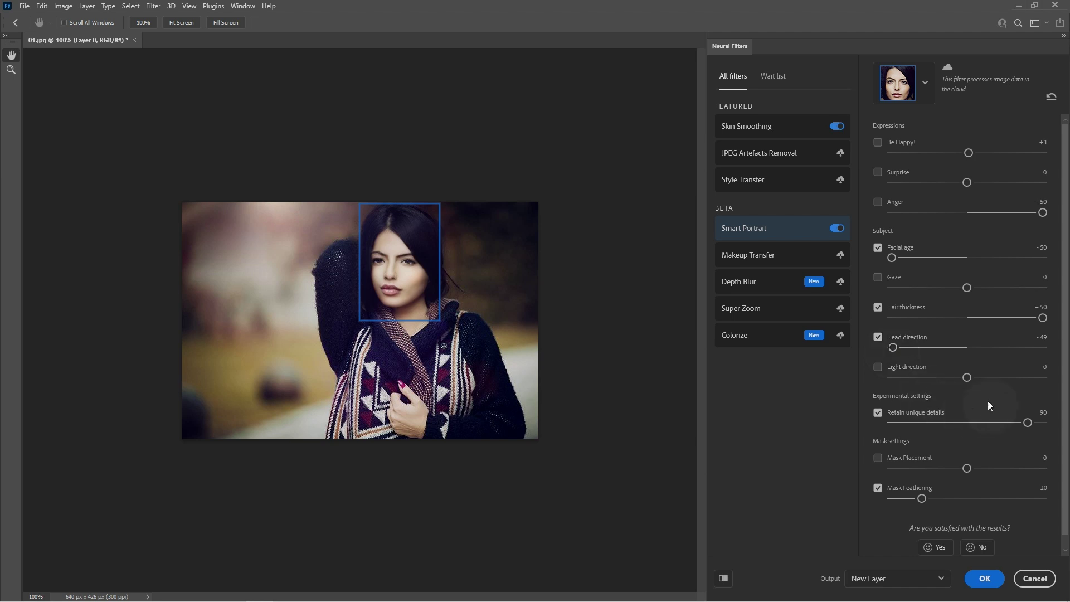
Step: Set Smart Portrait's Light direction slider to +47
{"action": "left_click", "coordinate": [1041, 377]}
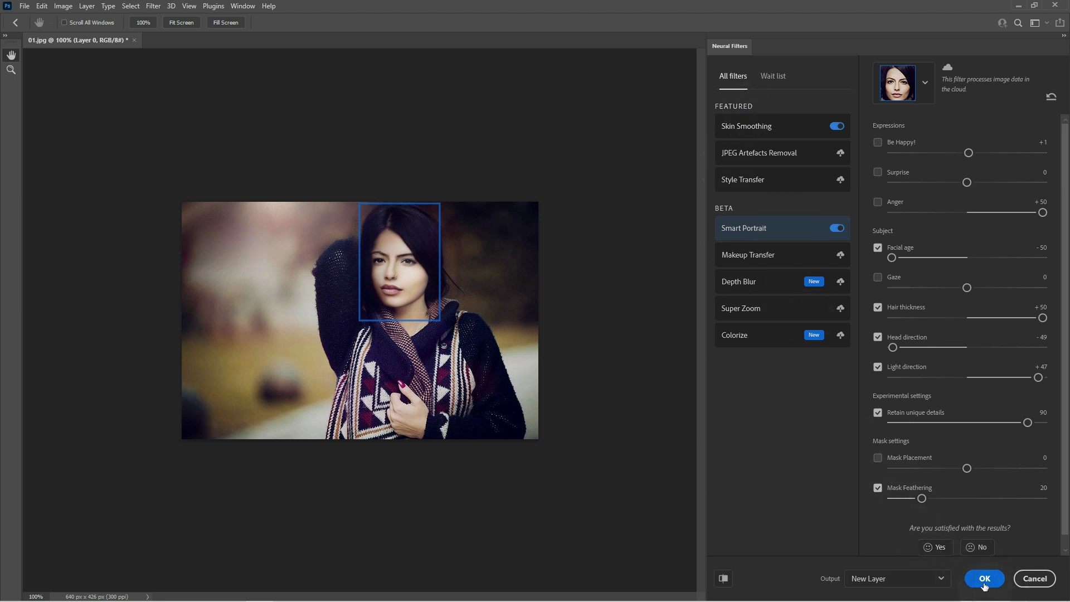
Step: Keep Output set to New Layer and apply the Neural Filters with OK
{"action": "left_click", "coordinate": [883, 579]}
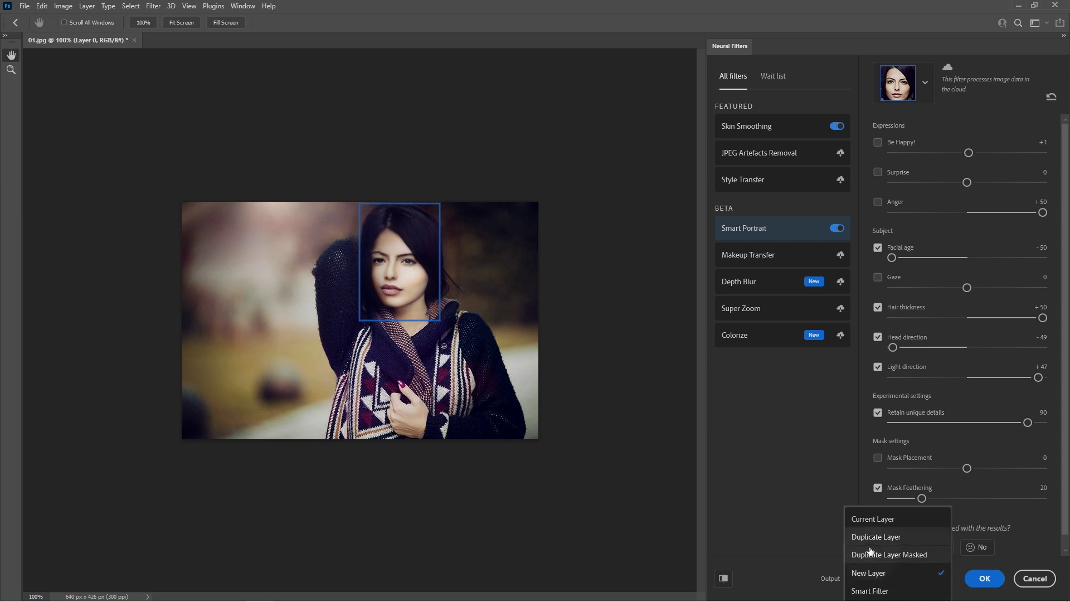
{"action": "left_click", "coordinate": [782, 525]}
{"action": "left_click", "coordinate": [983, 578]}
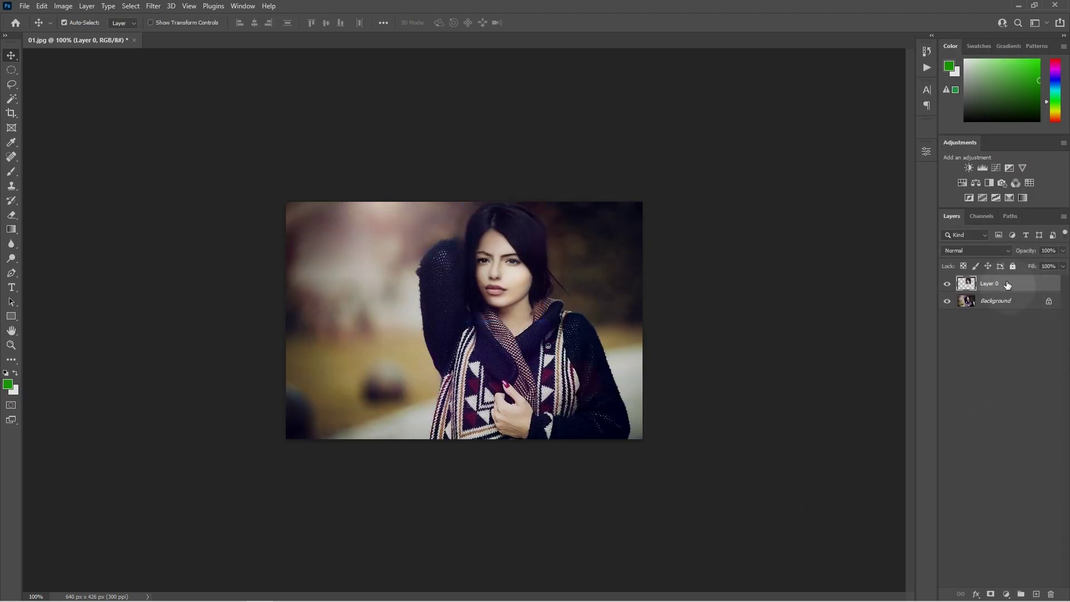
{"action": "left_click", "coordinate": [948, 284]}
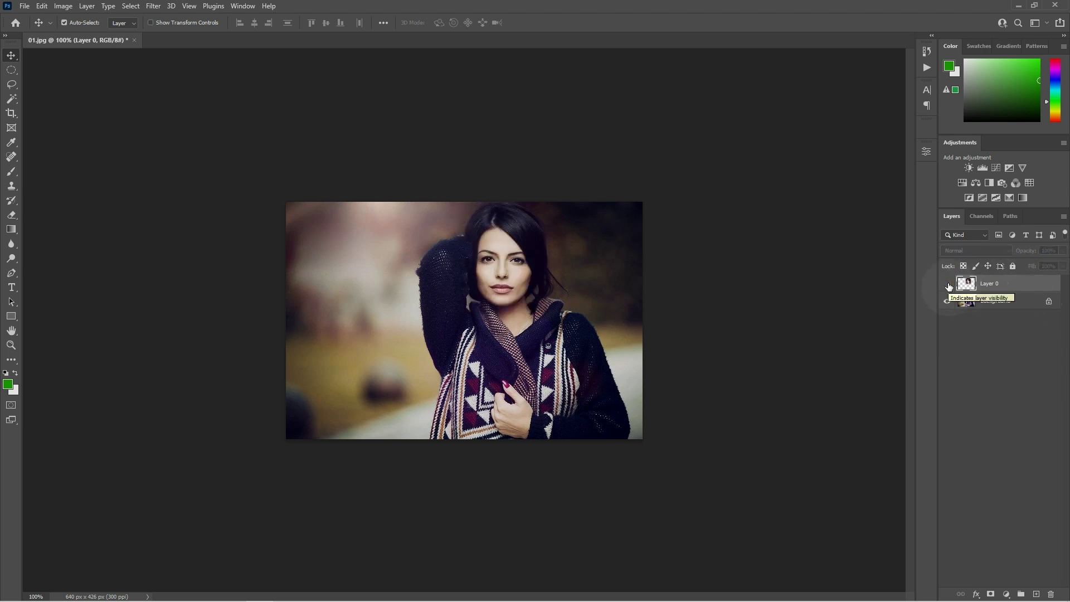
{"action": "left_click", "coordinate": [948, 285]}
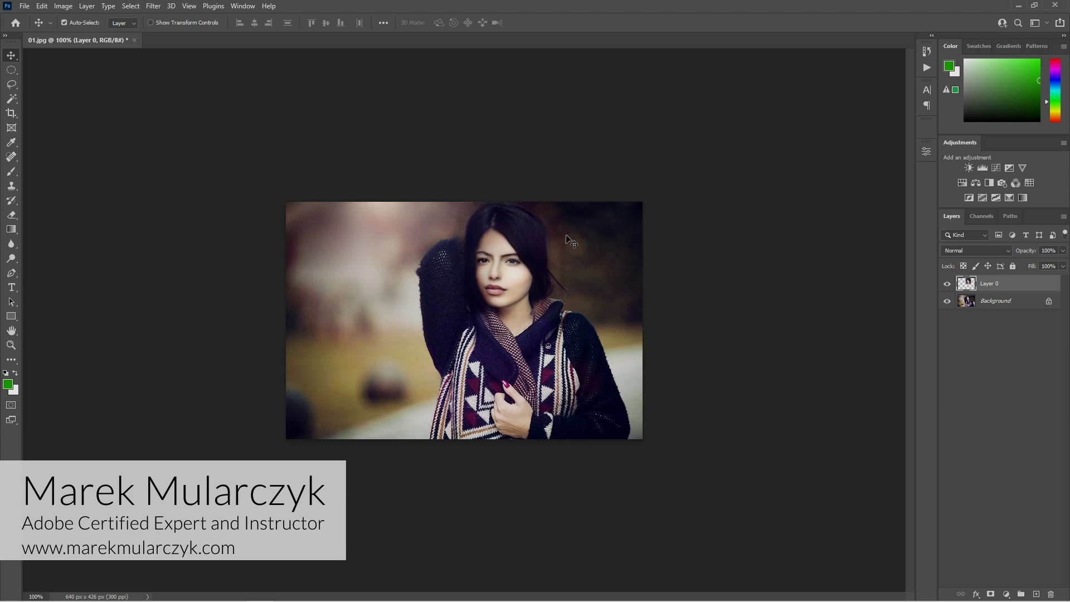
{"action": "key", "text": "ctrl"}
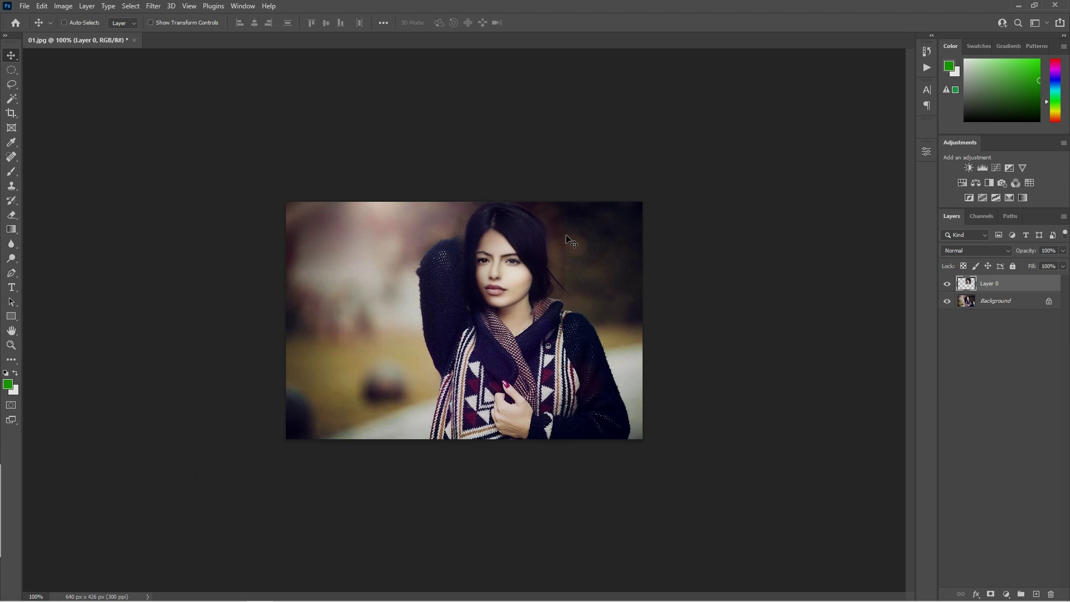